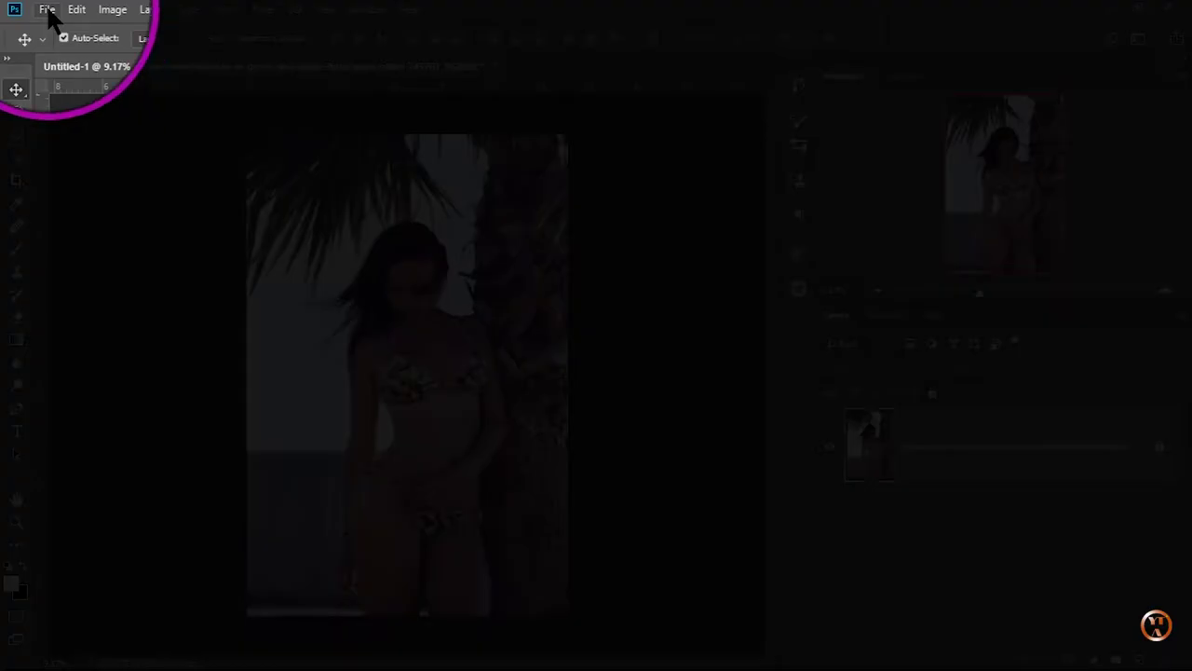
- Open the emoji image 11.jpg from the Music folder as its own document
click(47, 11)
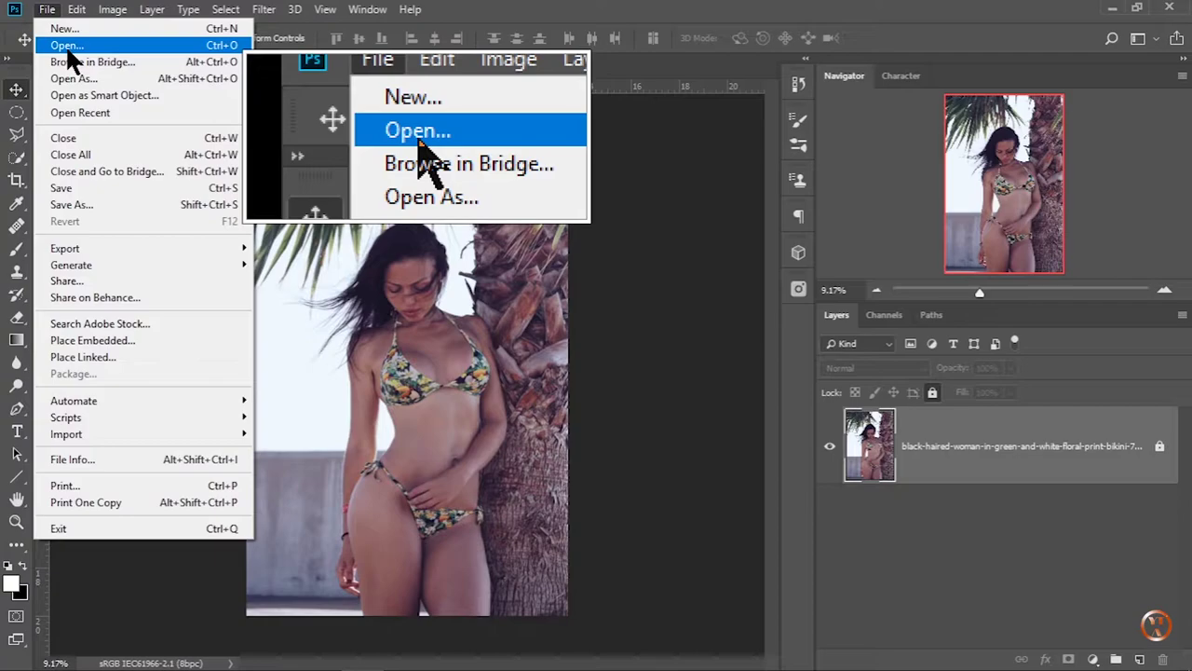
click(65, 45)
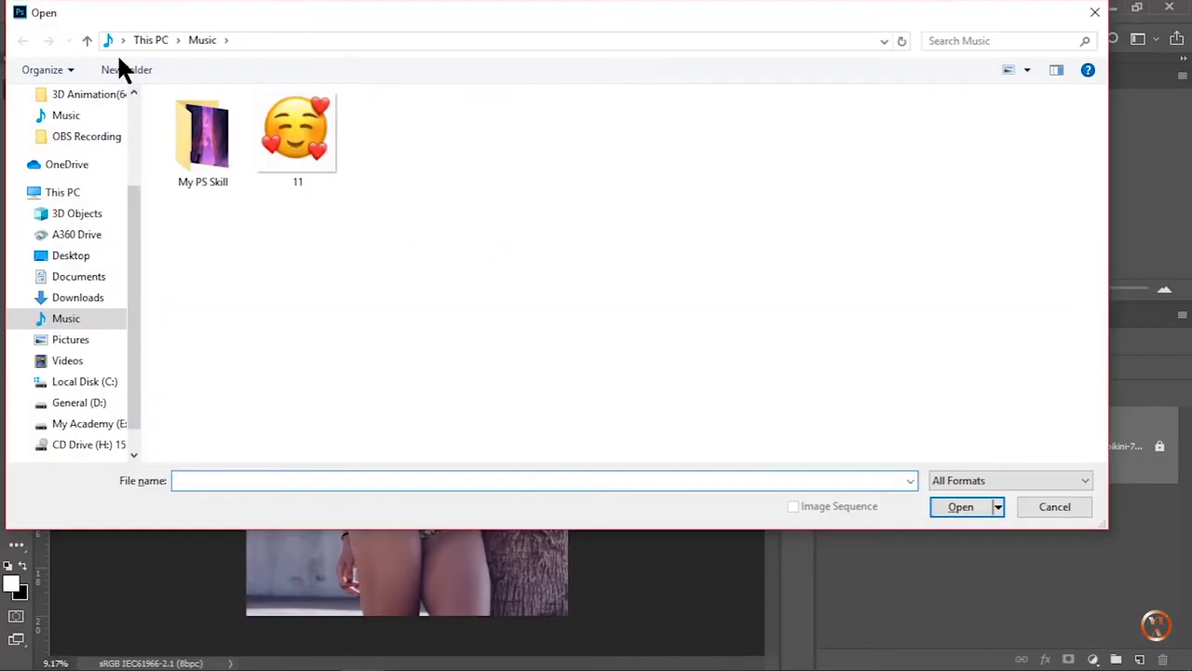
click(74, 297)
click(82, 277)
click(79, 340)
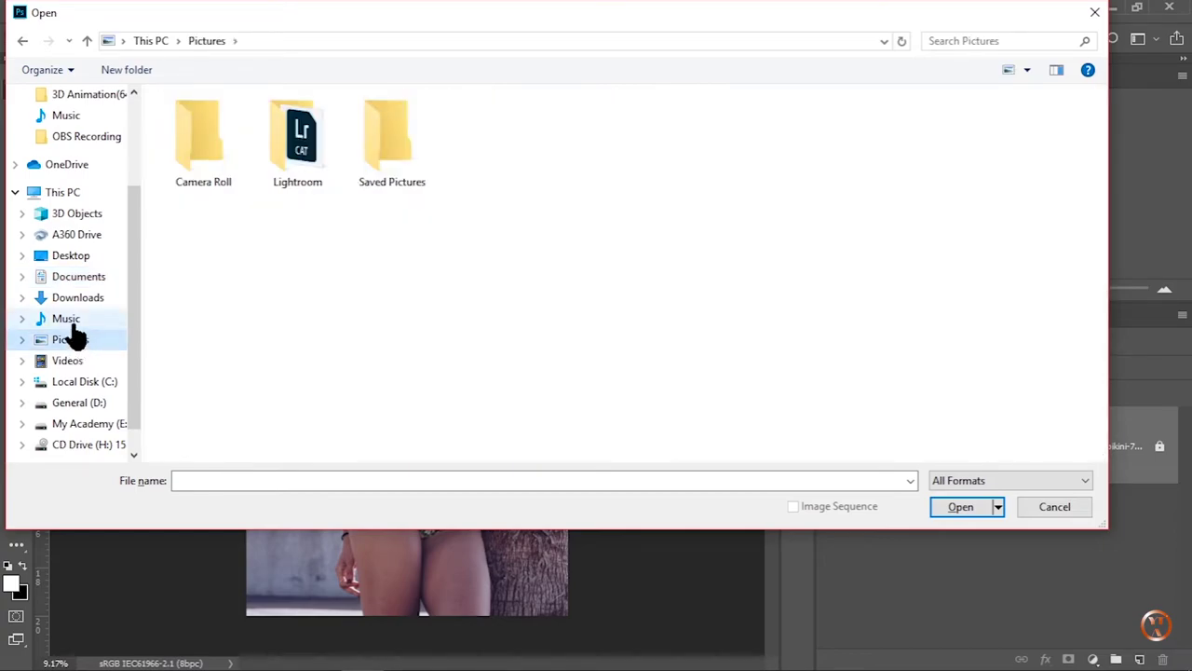
click(74, 324)
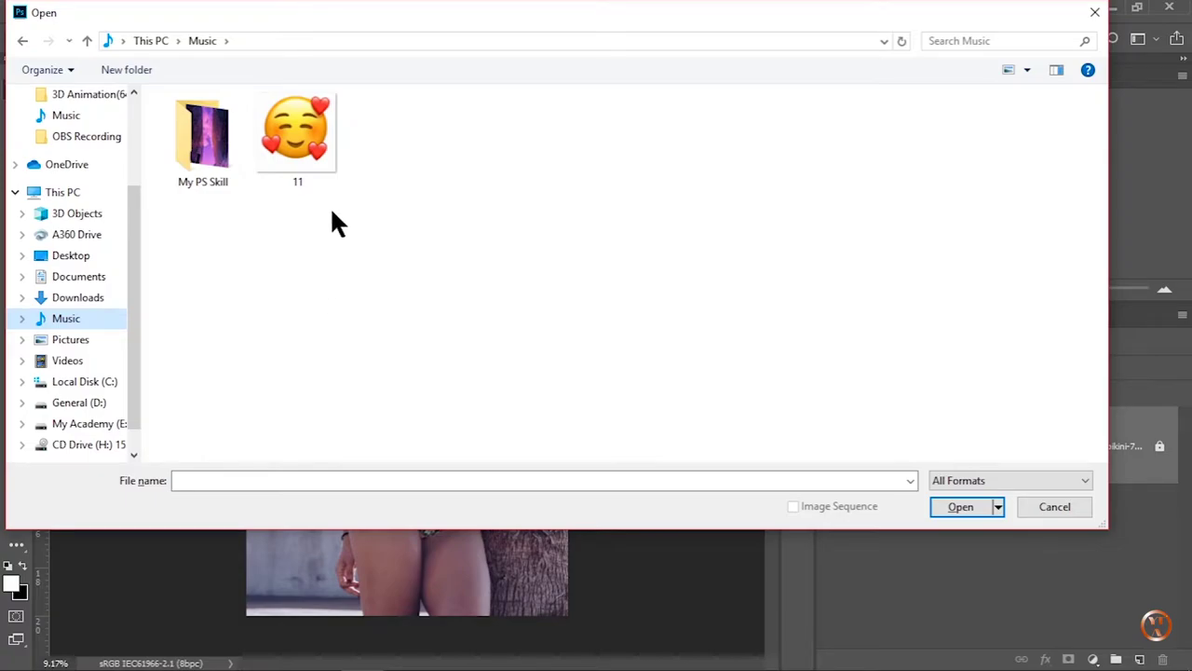
click(308, 147)
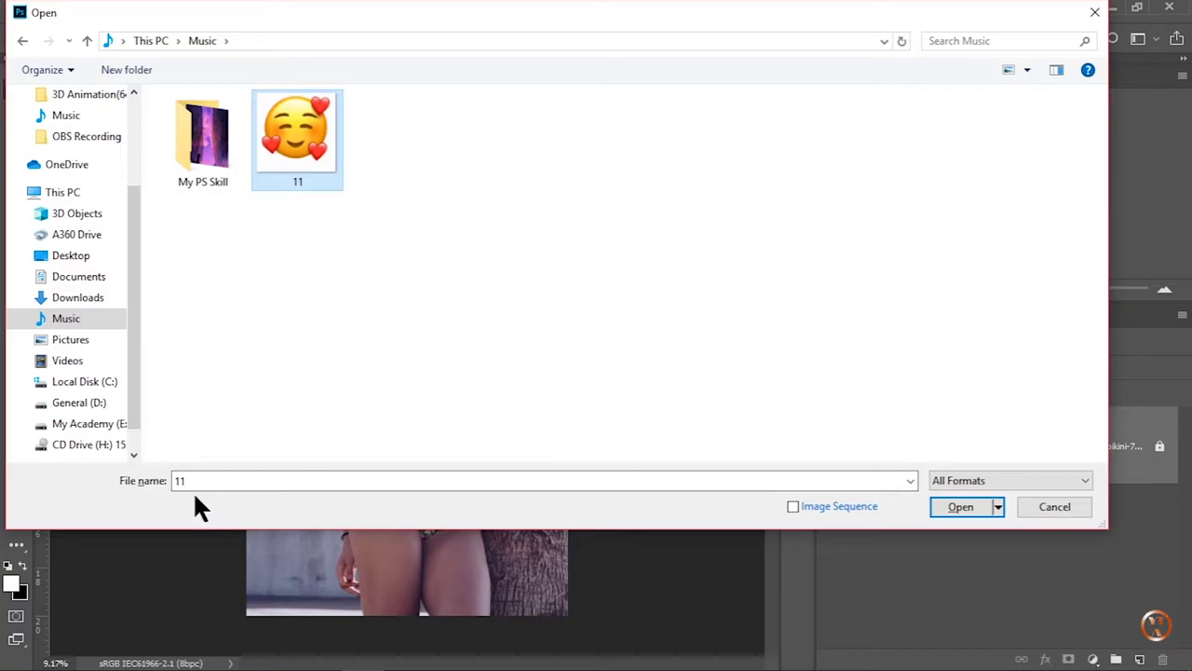
click(962, 480)
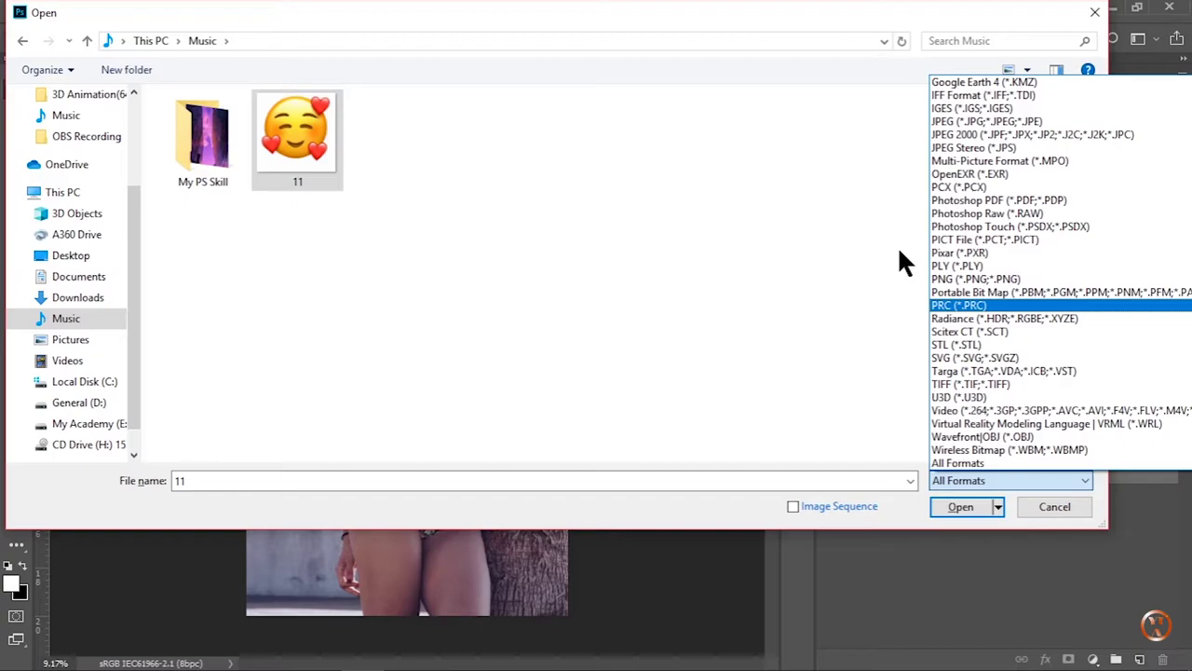
click(898, 246)
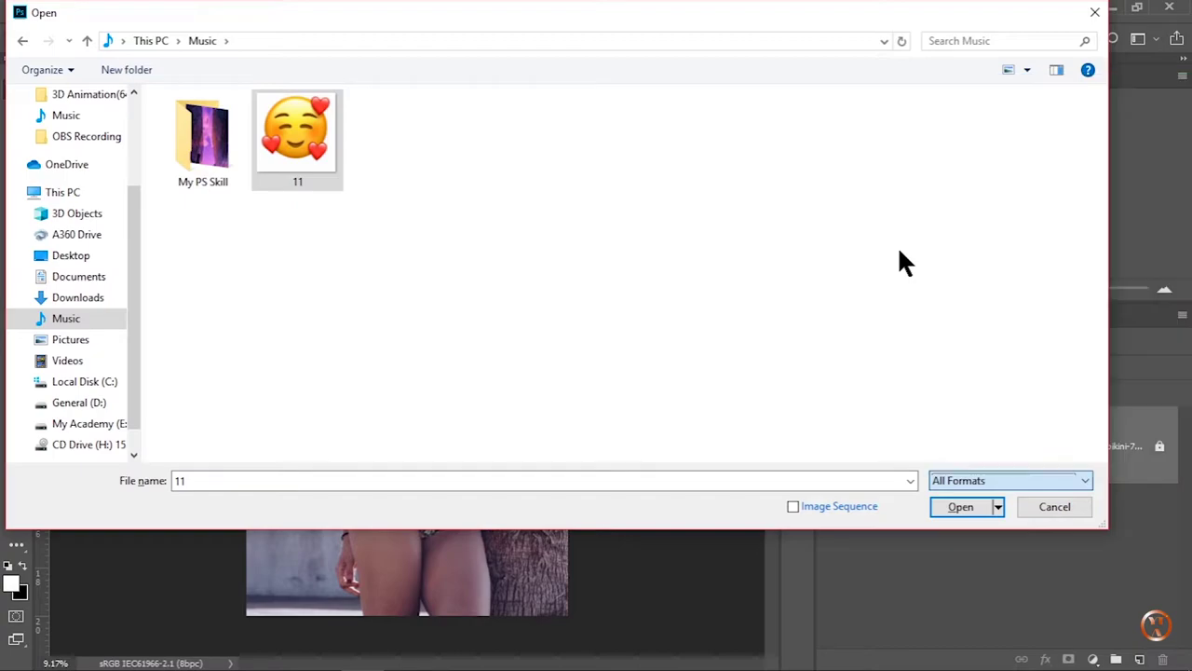
click(960, 509)
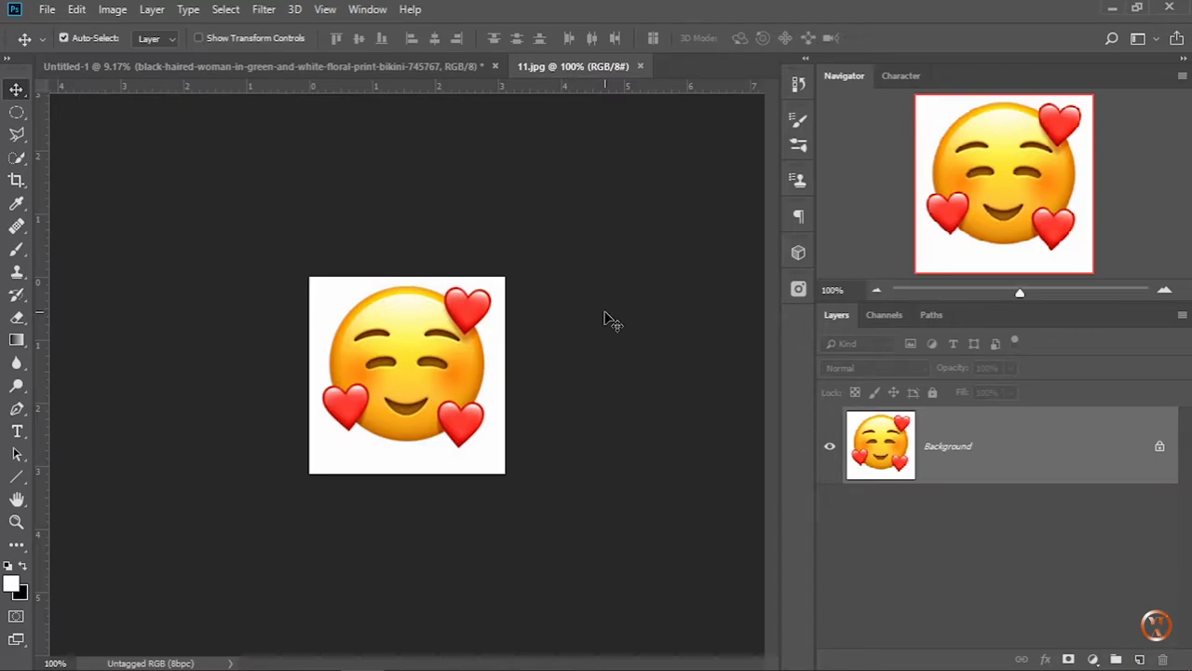
- Switch back to the Untitled-1 beach photo document tab
click(415, 68)
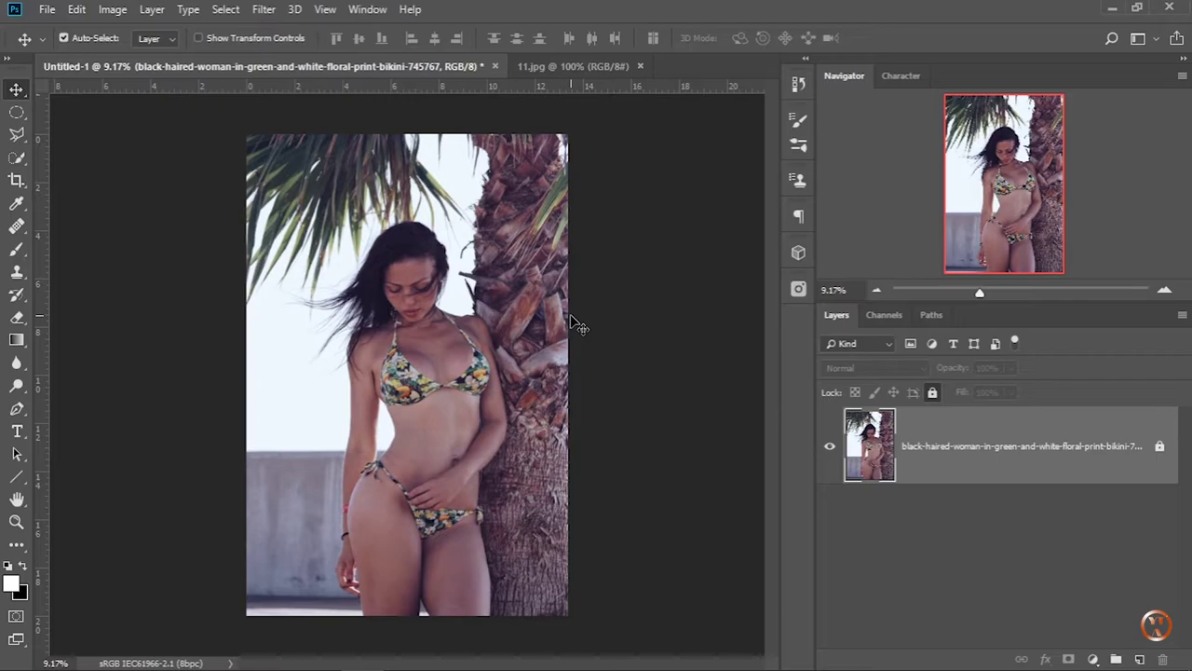
- Place Embedded the emoji file 11 from the Music folder into the beach photo
click(47, 9)
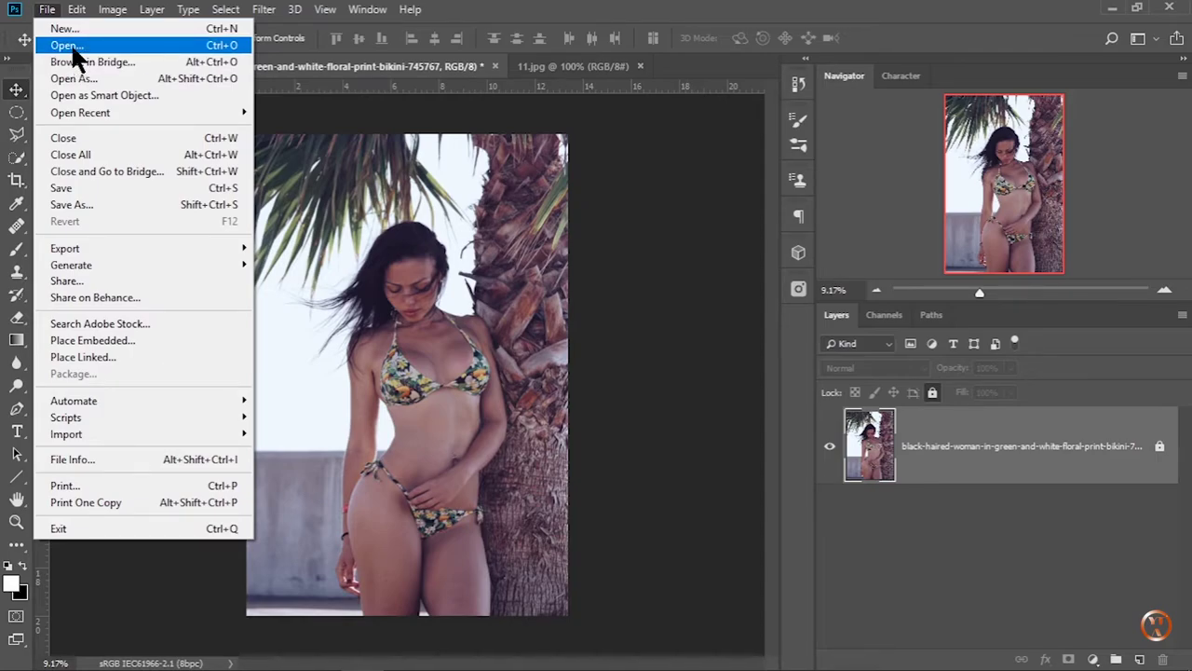
click(49, 12)
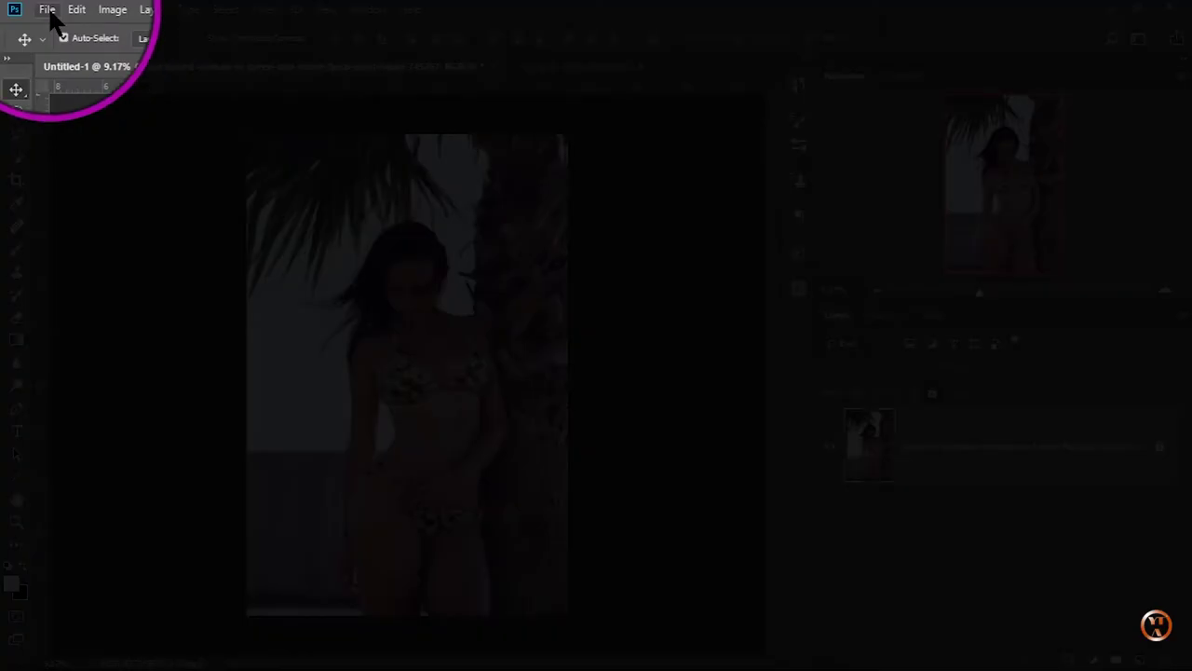
click(48, 11)
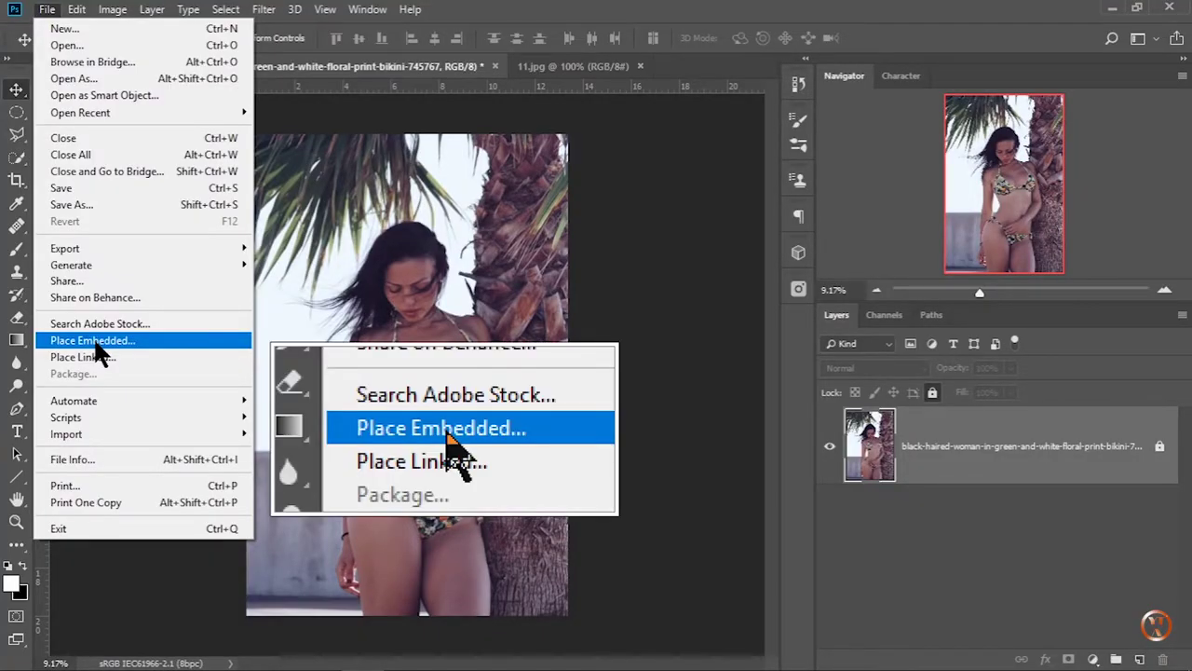
click(96, 343)
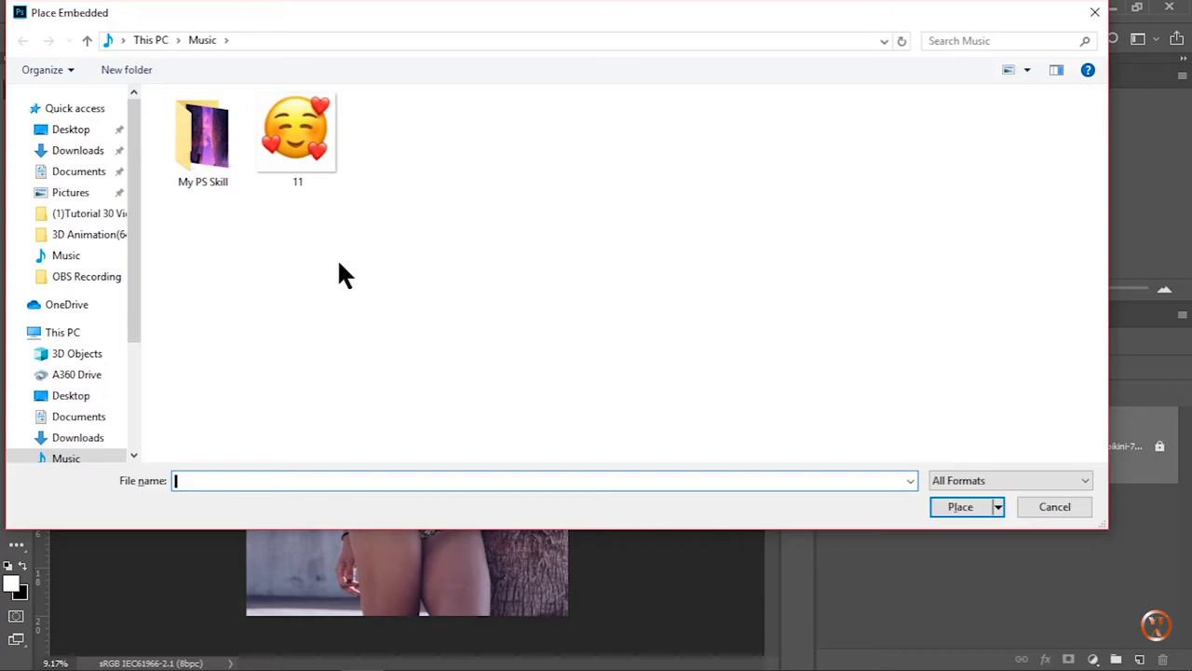
click(310, 150)
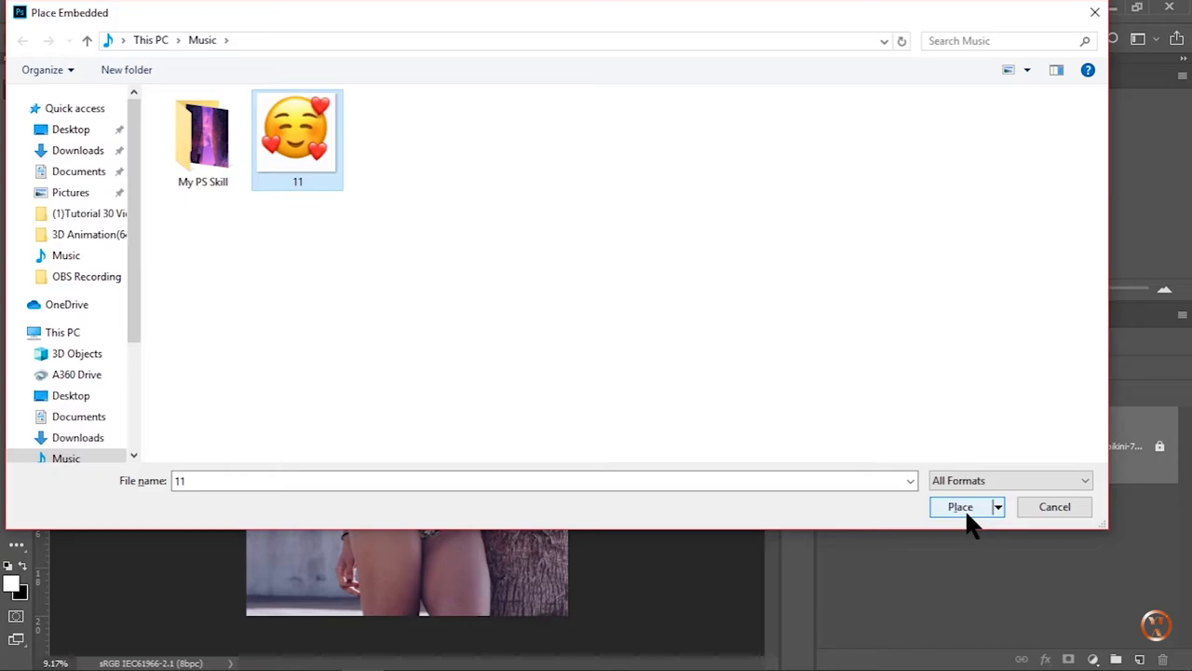
click(960, 507)
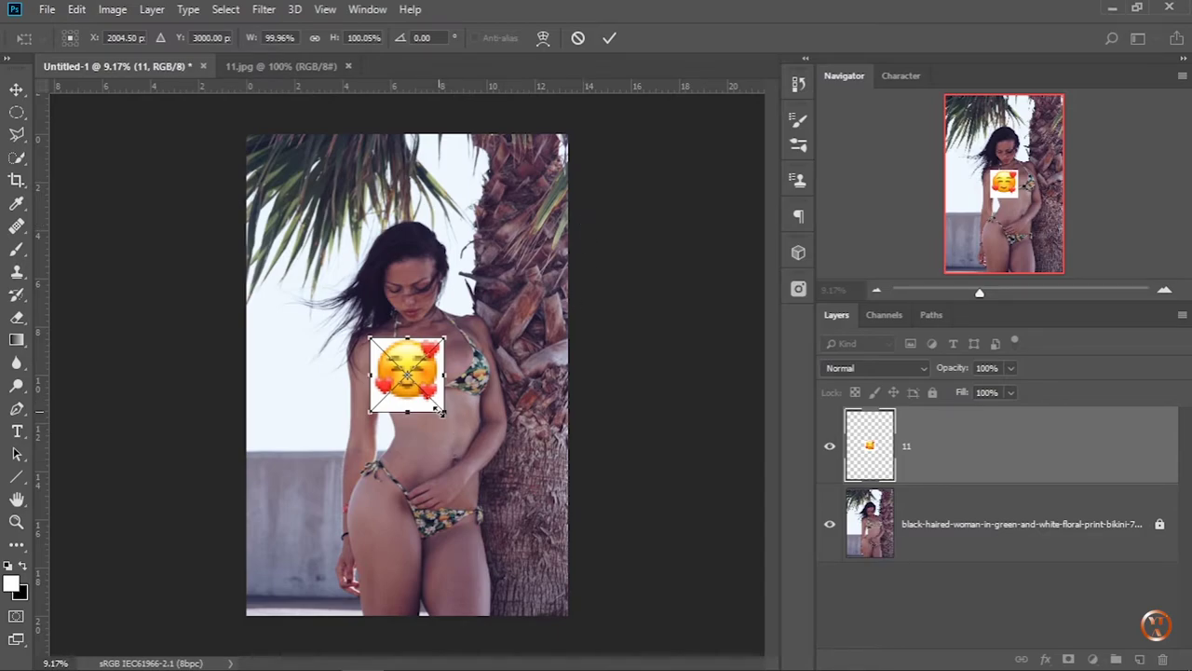
- Scale emoji layer 11 to about 238% over the woman's chest and commit
drag(440, 412, 524, 445)
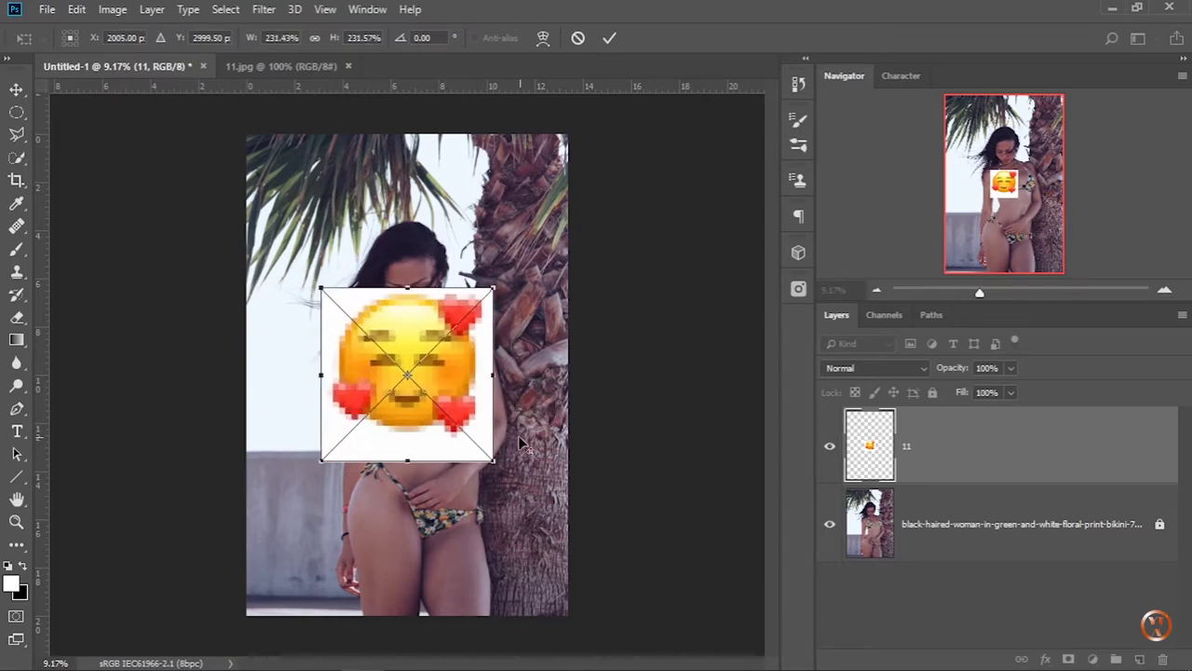
drag(464, 393, 474, 415)
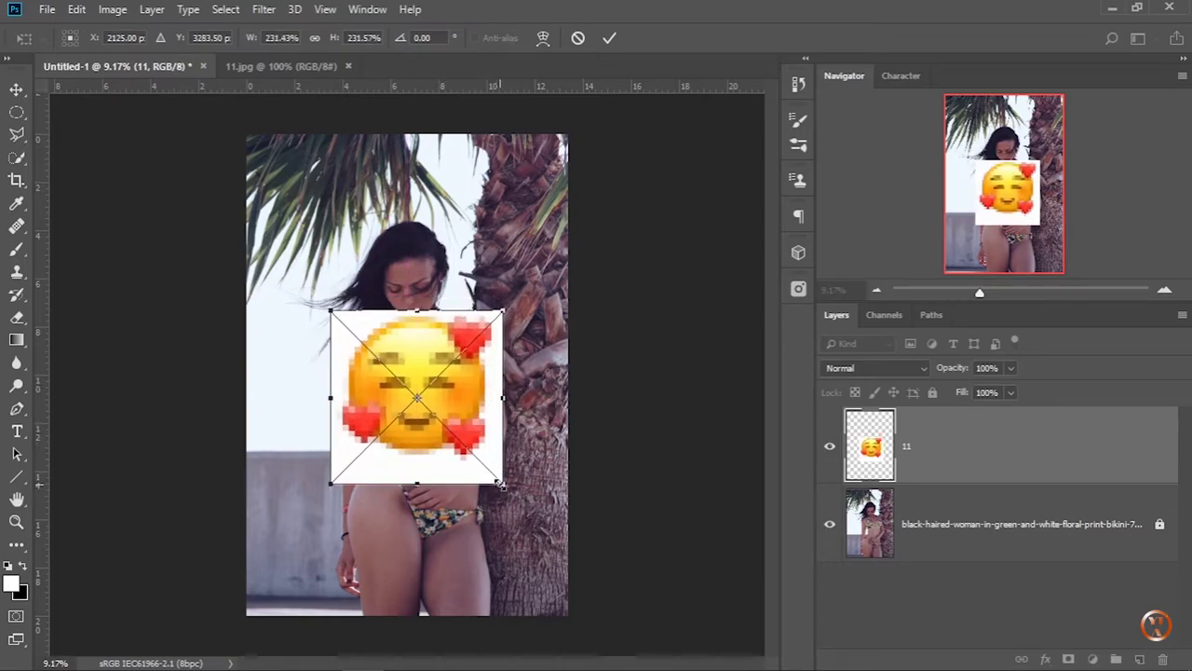
drag(481, 433, 494, 477)
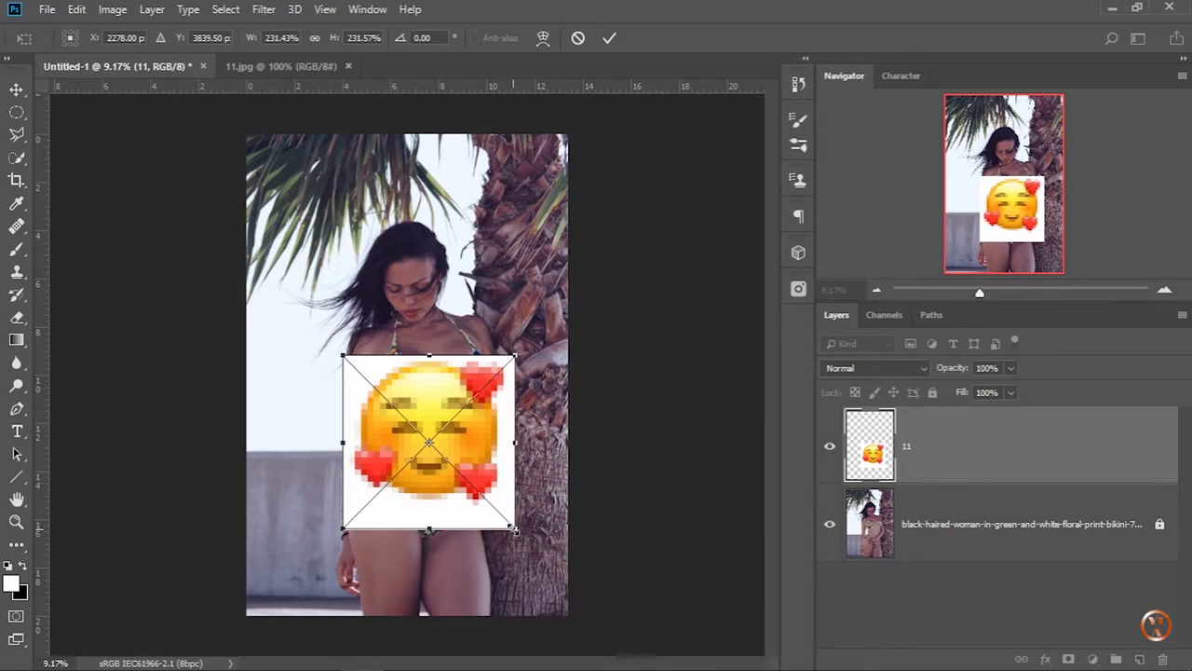
mouse_move(514, 529)
mouse_down()
mouse_move(529, 545)
mouse_move(524, 511)
mouse_up()
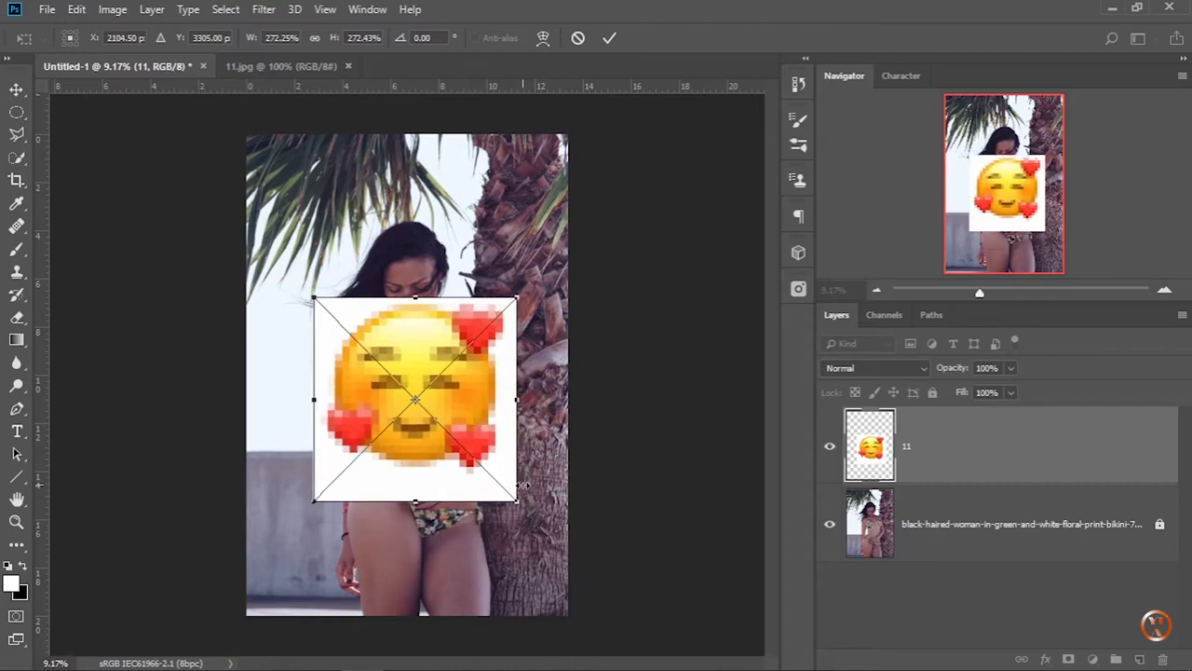
drag(517, 501, 501, 479)
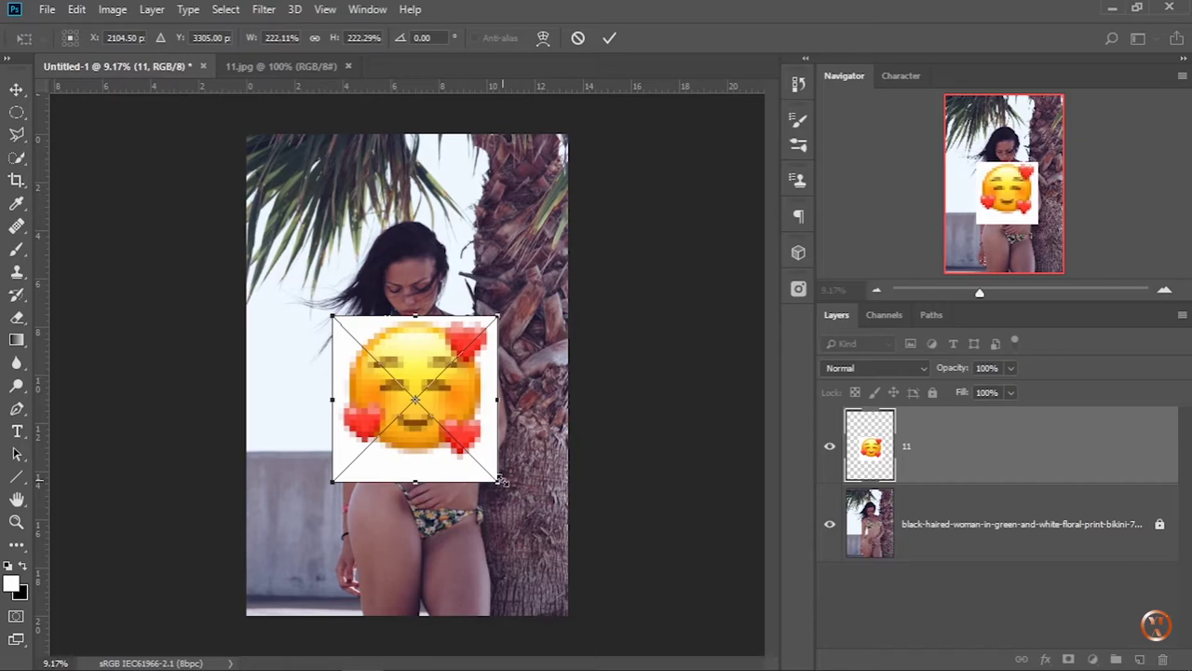
mouse_move(501, 479)
mouse_down()
mouse_move(450, 431)
mouse_move(496, 475)
mouse_up()
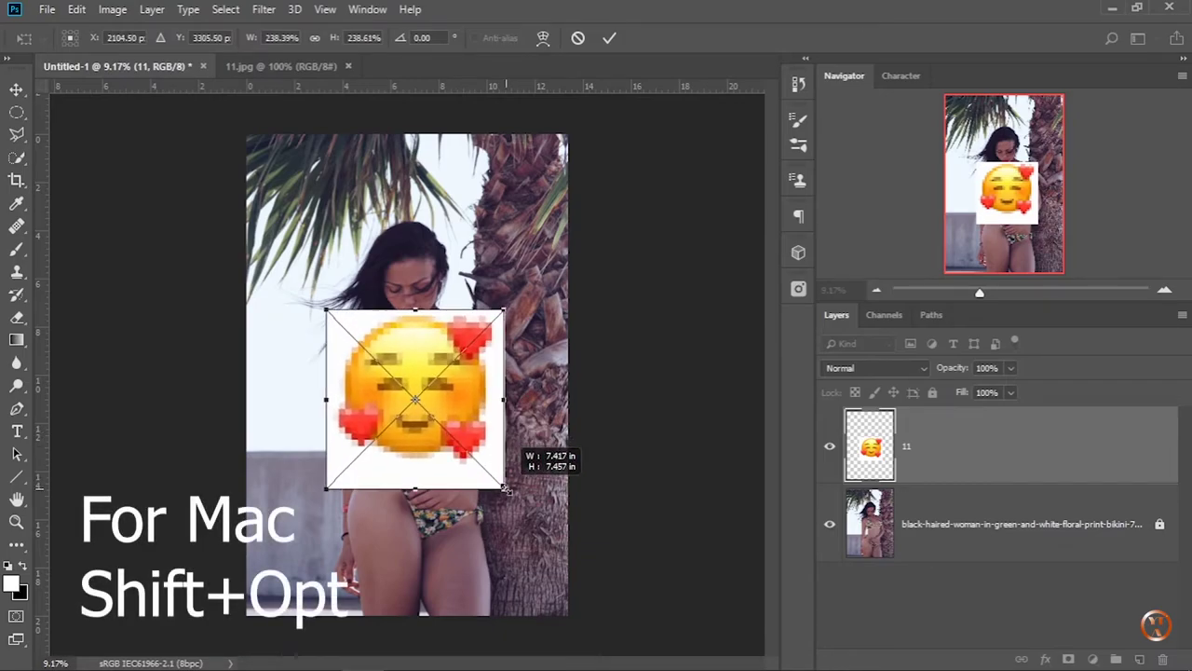
drag(497, 475, 504, 485)
drag(454, 378, 456, 393)
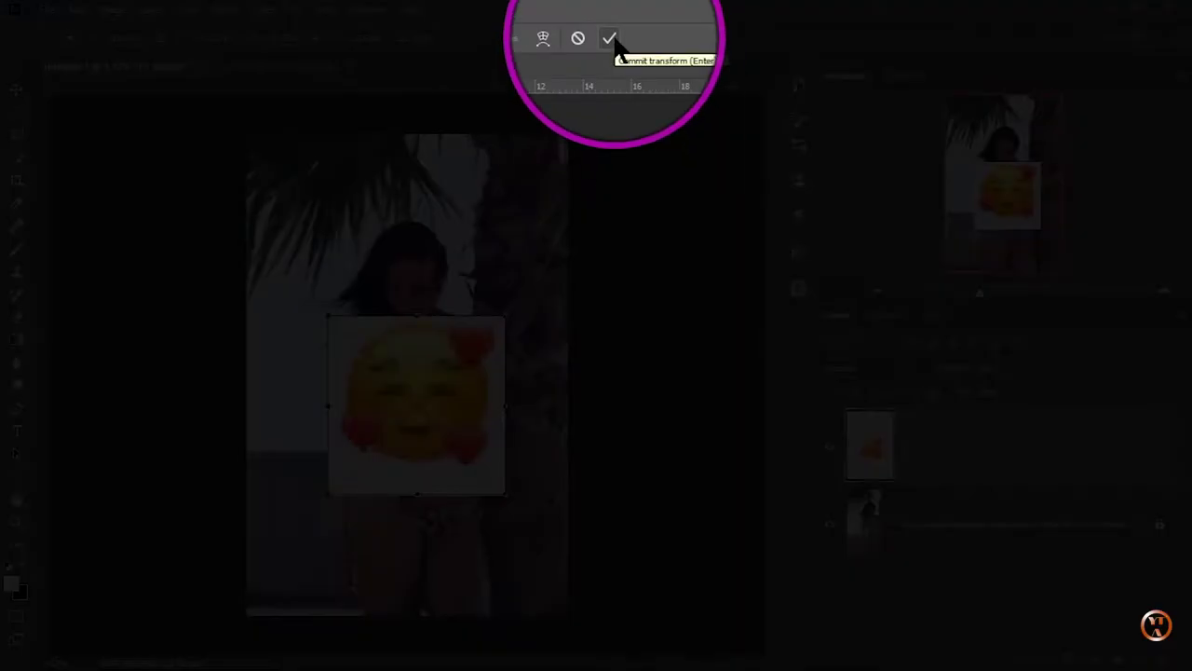
click(611, 39)
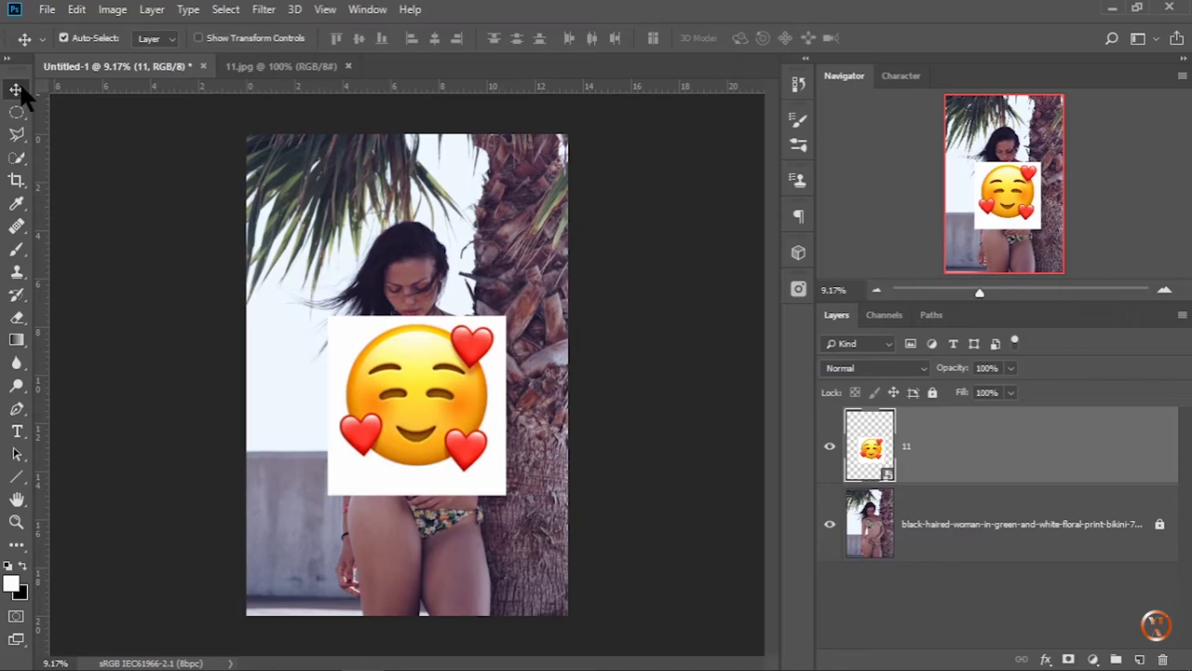
- Move the emoji up-right, hide layer 11, and bring the Music folder window forward
mouse_move(386, 407)
mouse_down()
mouse_move(475, 286)
mouse_move(329, 497)
mouse_move(381, 152)
mouse_move(521, 373)
mouse_move(399, 384)
mouse_up()
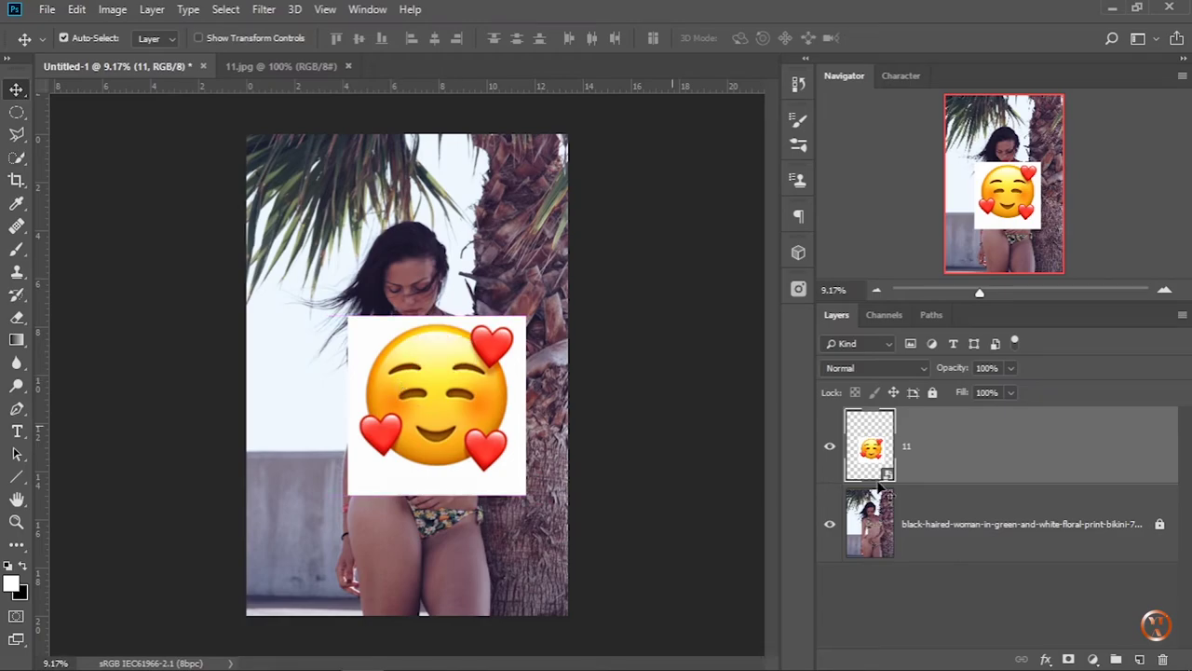
click(830, 448)
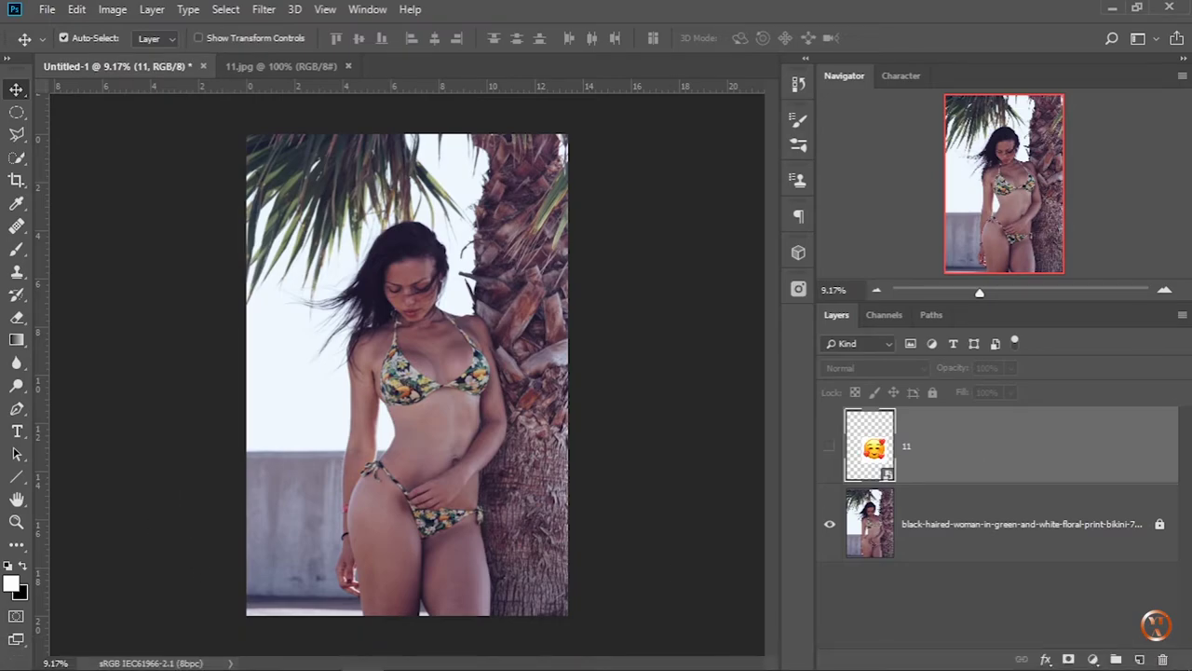
click(117, 578)
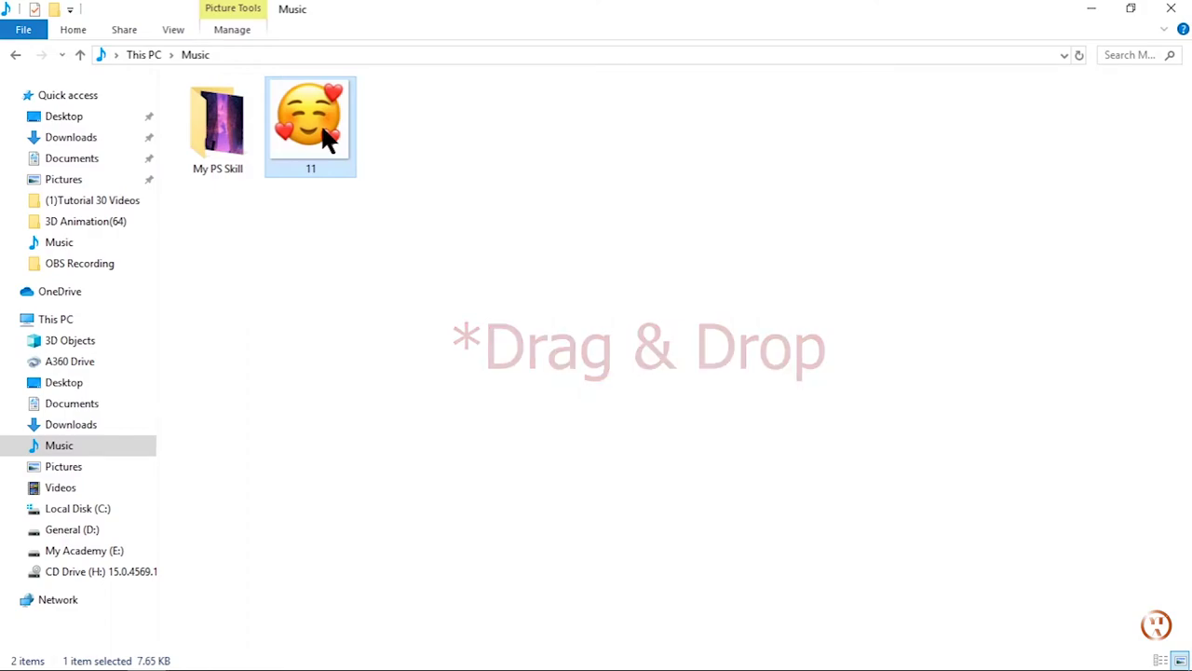
- Drag emoji file 11 from the Music folder onto the Photoshop canvas as a new layer
drag(369, 601, 524, 366)
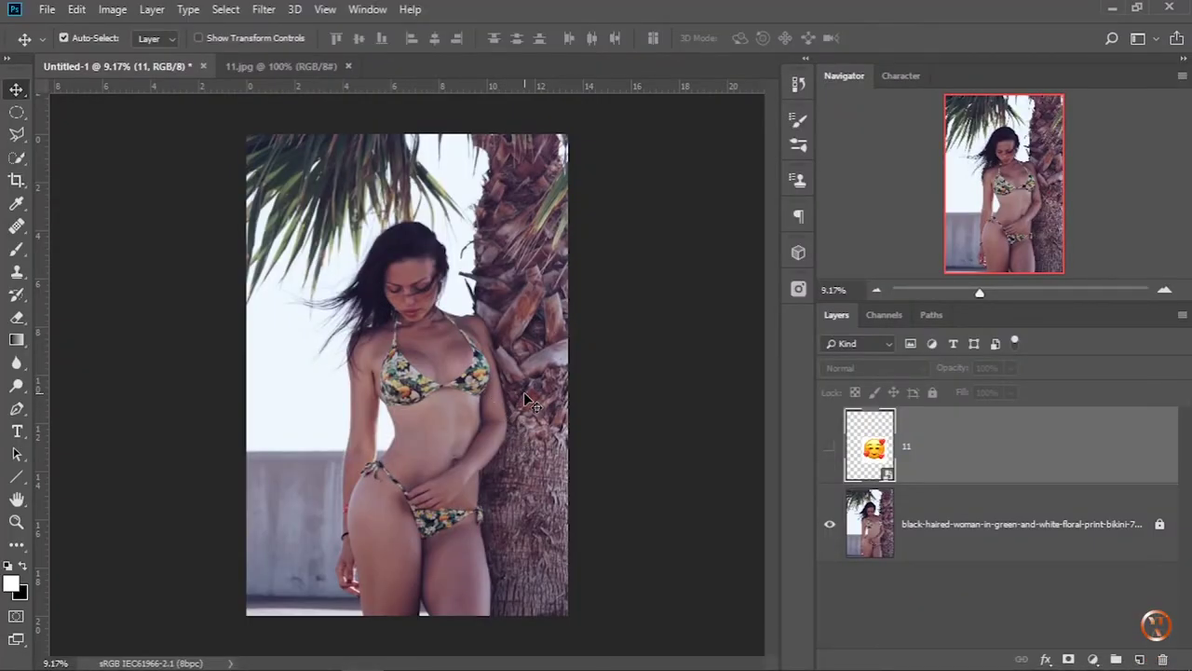
mouse_move(147, 653)
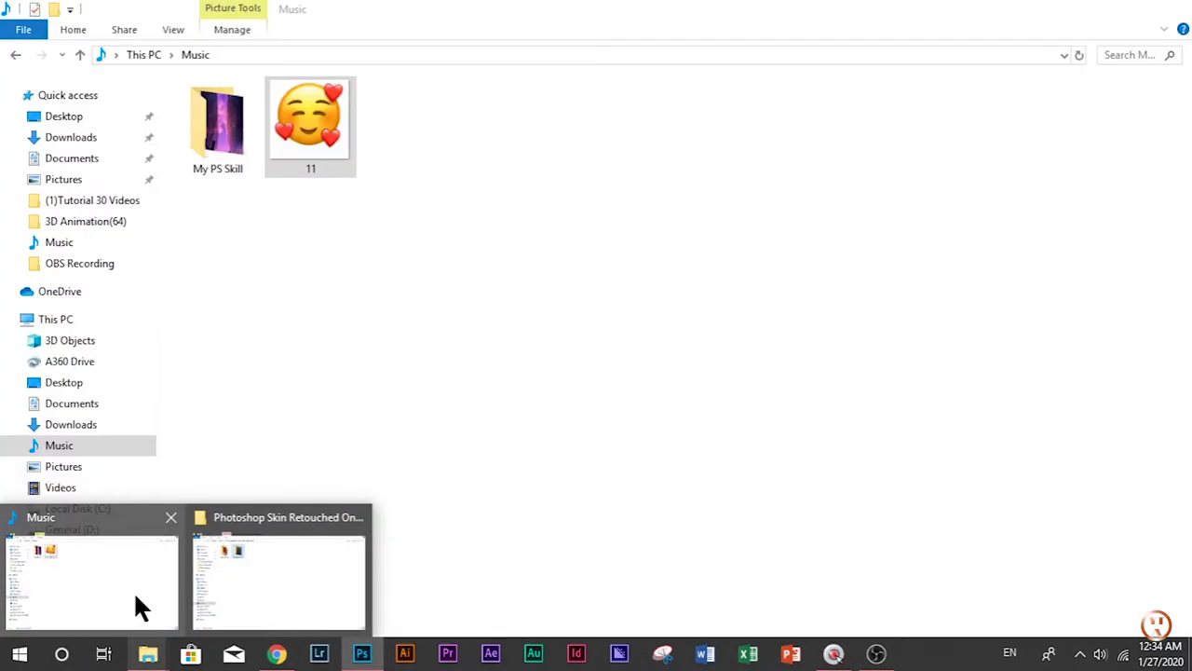
click(133, 591)
drag(326, 106, 415, 638)
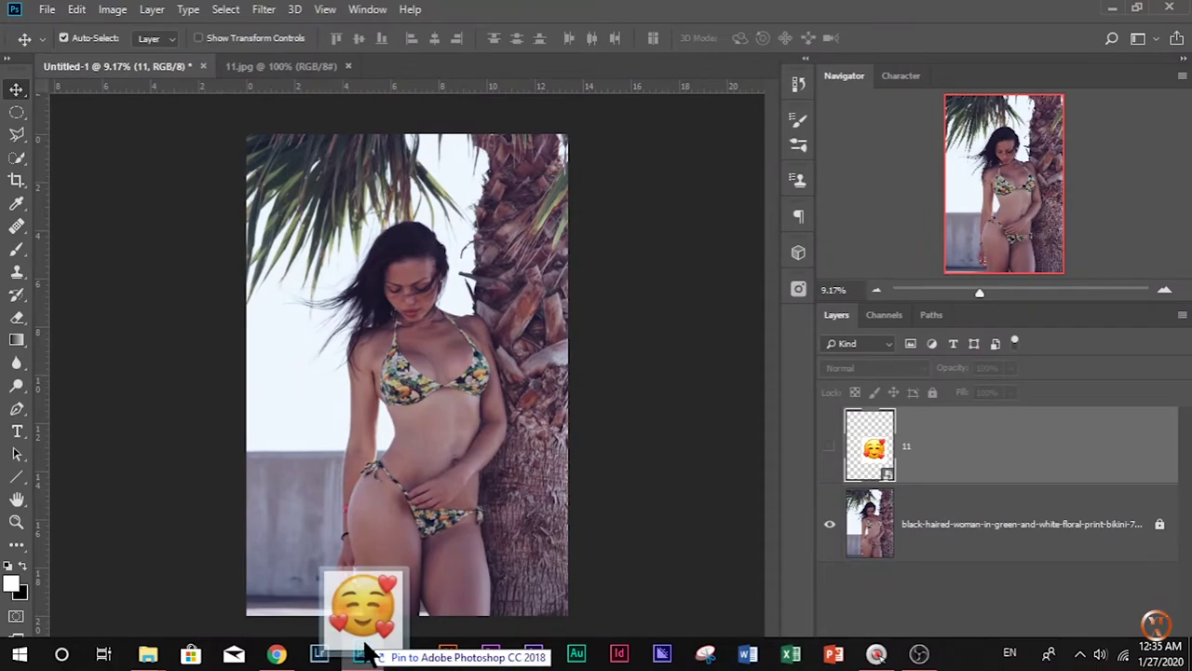
drag(414, 638, 407, 373)
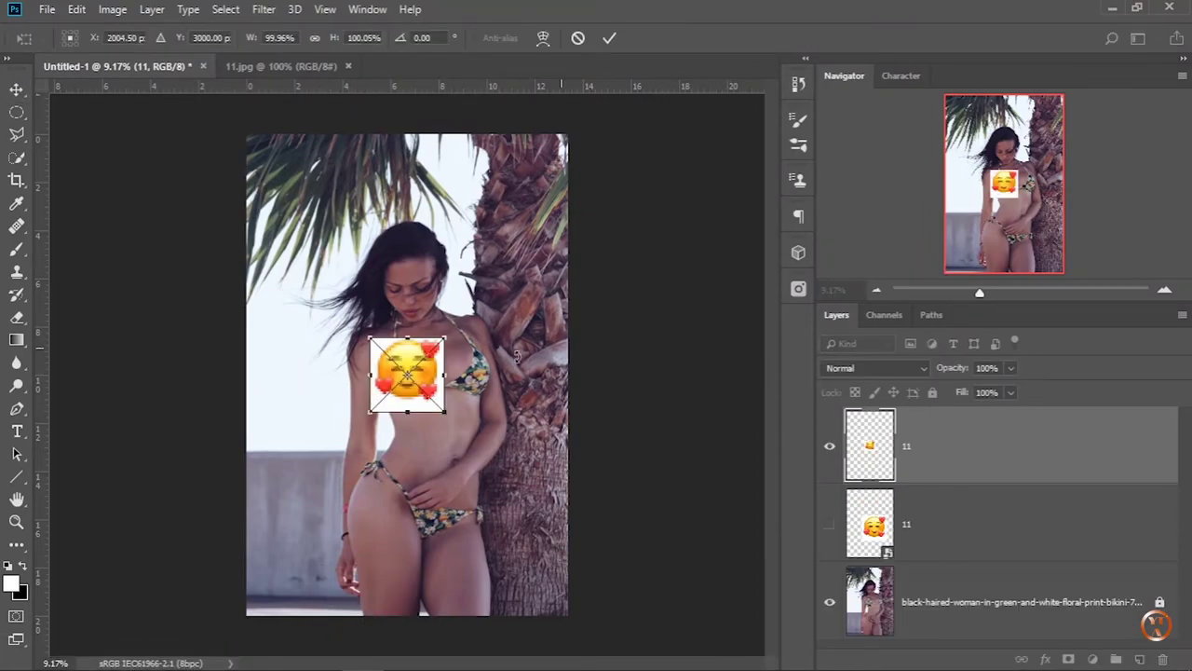
- Enlarge the second emoji layer 11 to about 350%, commit it, then hide it
drag(448, 415, 570, 477)
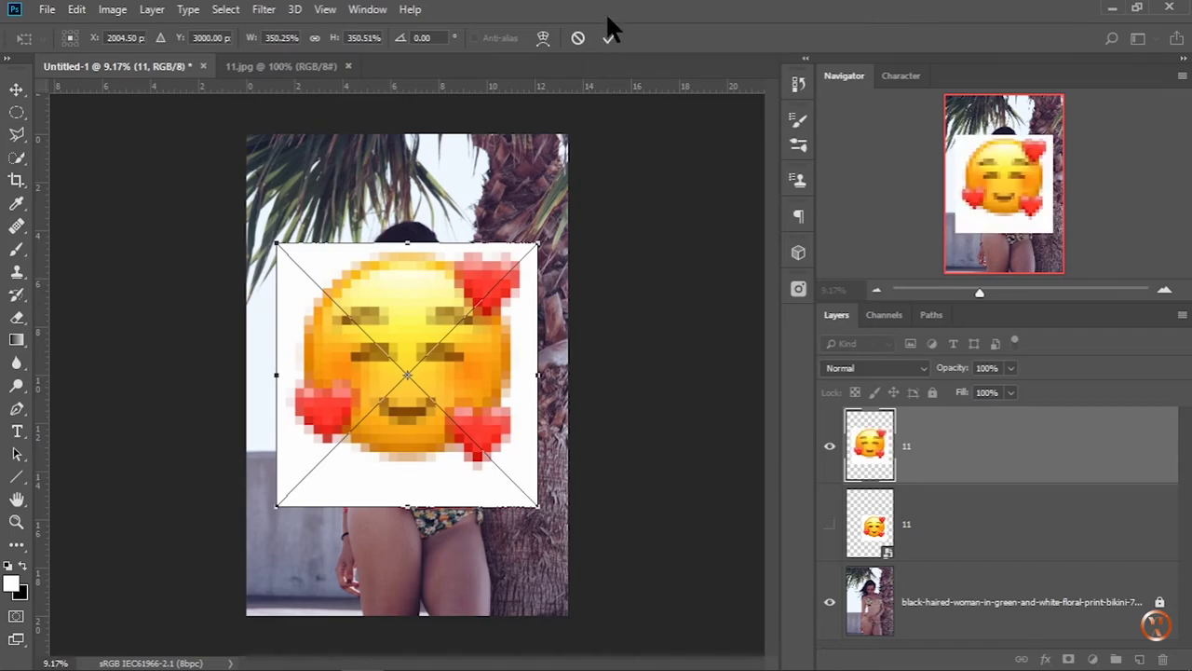
click(609, 39)
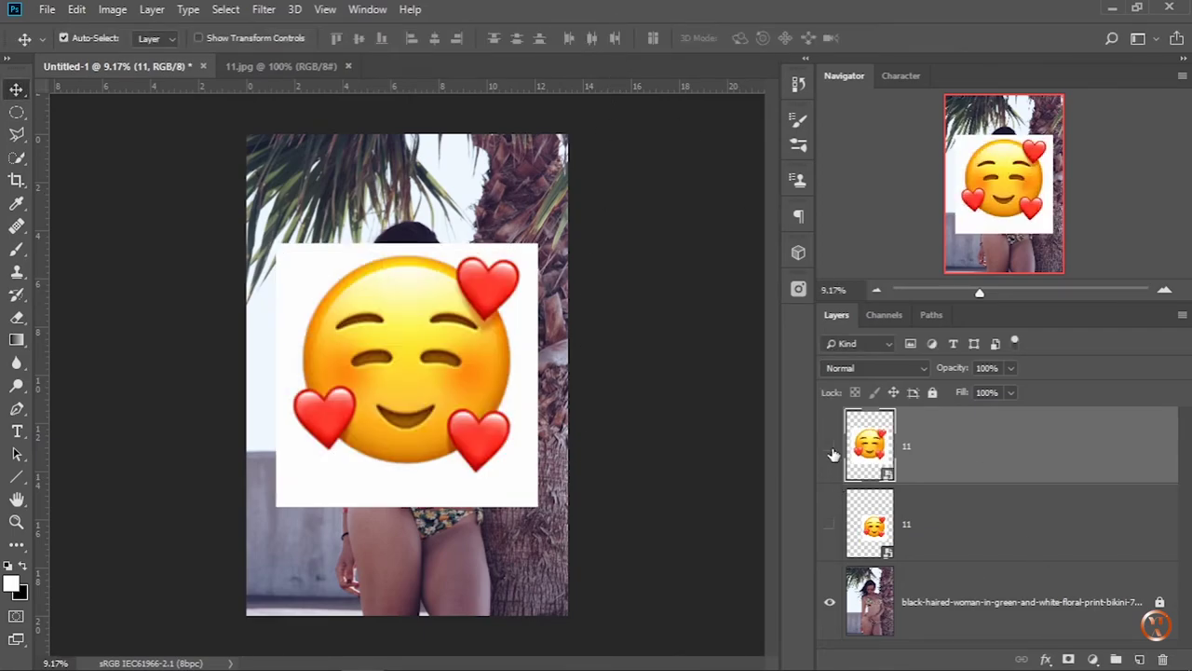
click(830, 449)
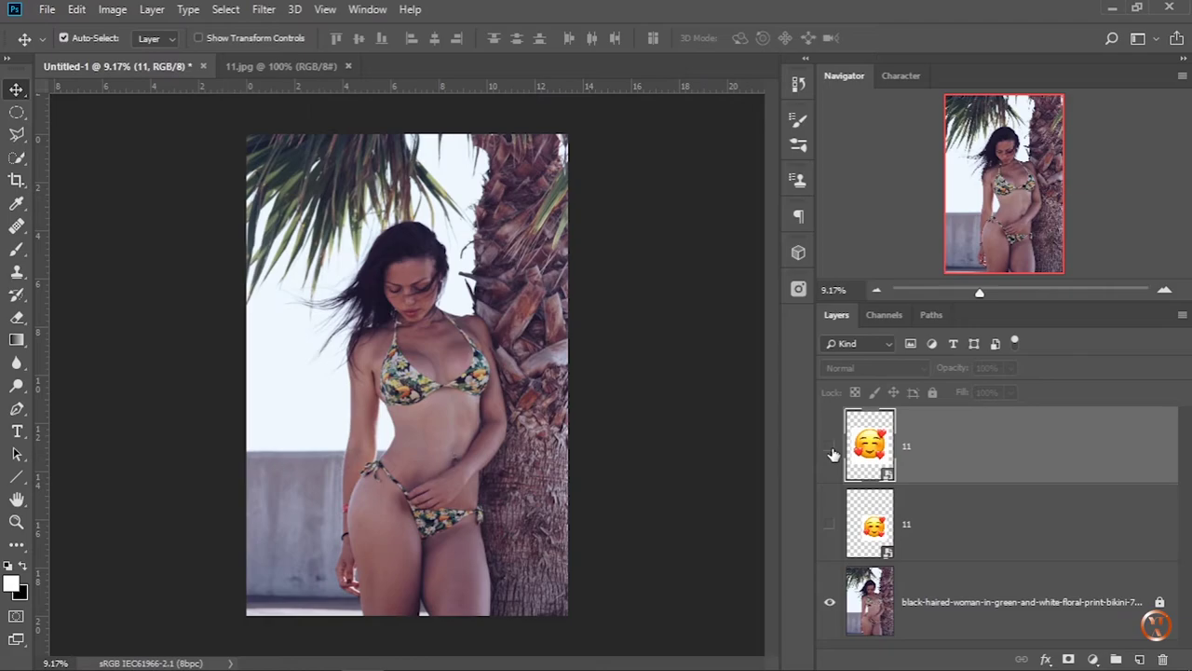
click(47, 11)
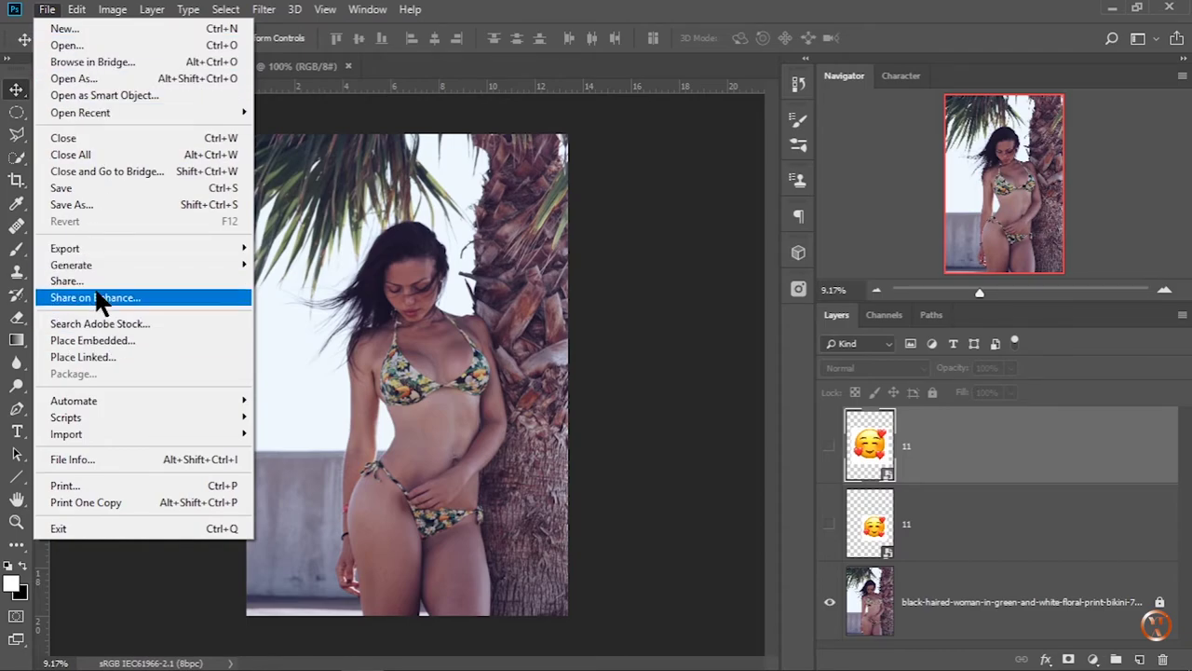
click(102, 340)
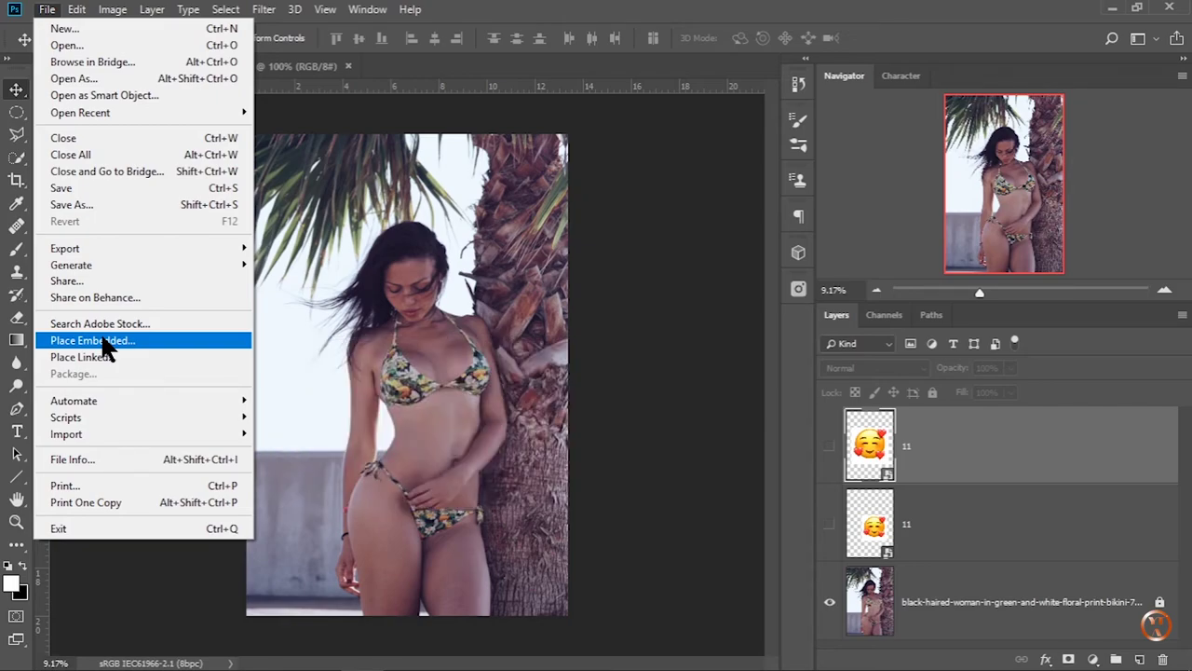
click(657, 149)
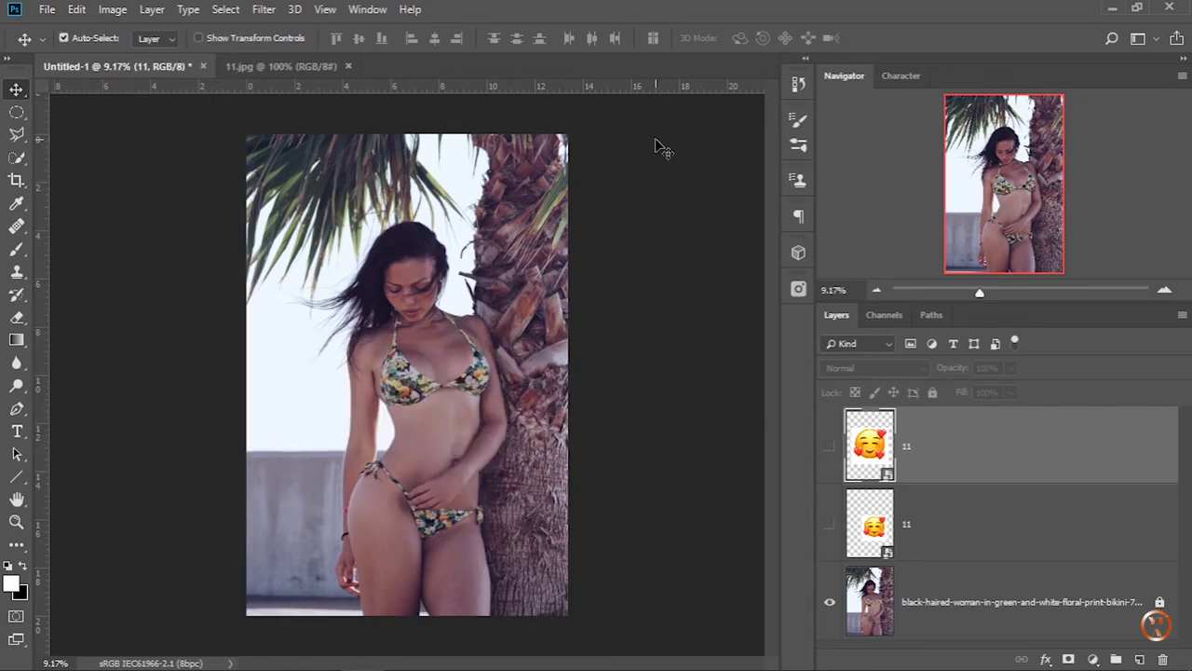